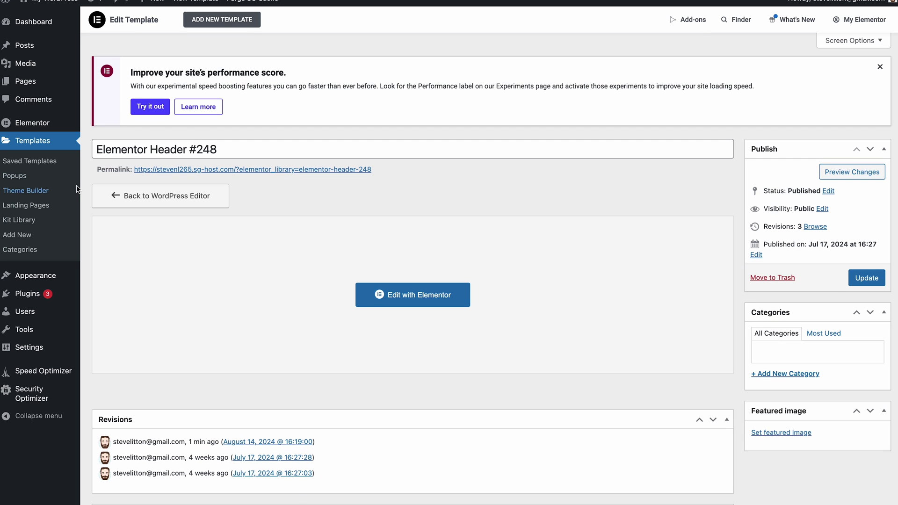
- Leave the Header #248 template edit screen and return to the WordPress Dashboard
left_click(31, 21)
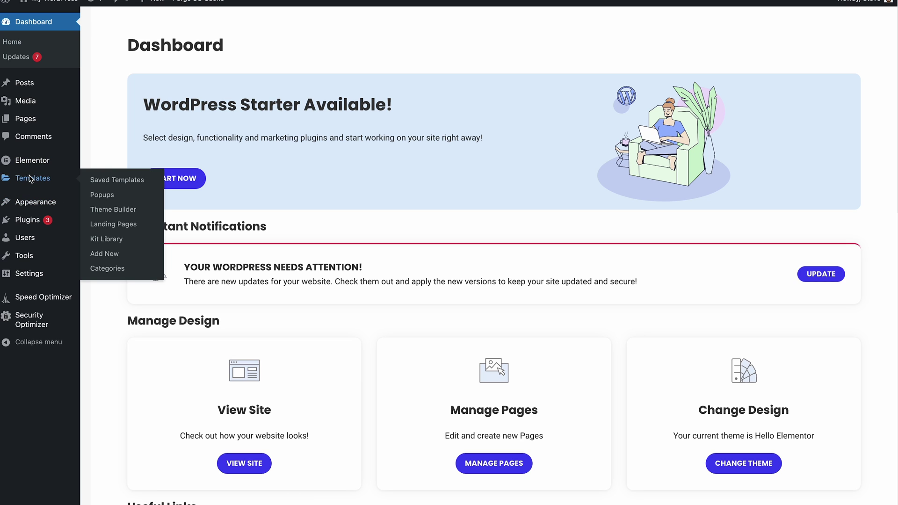
mouse_move(30, 162)
mouse_move(41, 177)
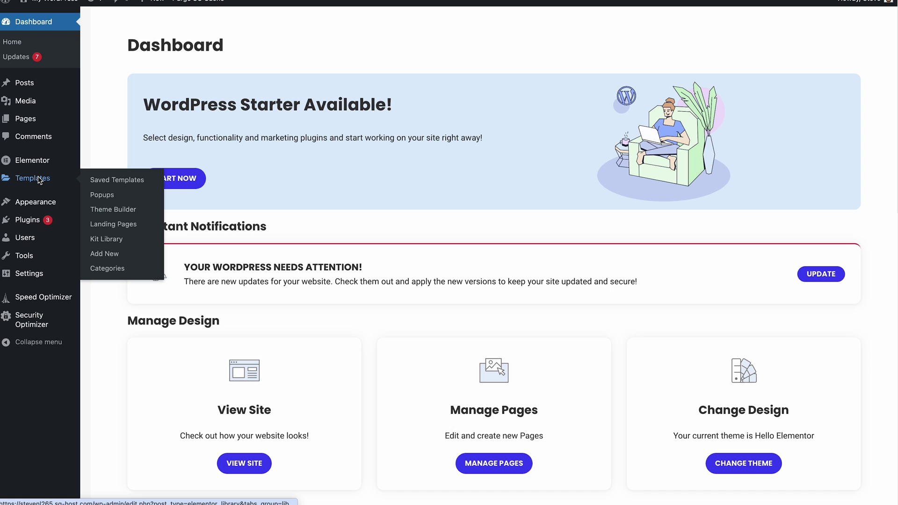
- Open Saved Templates and filter to All (6), then Published (6), showing Header #248 and Footer #253
left_click(38, 179)
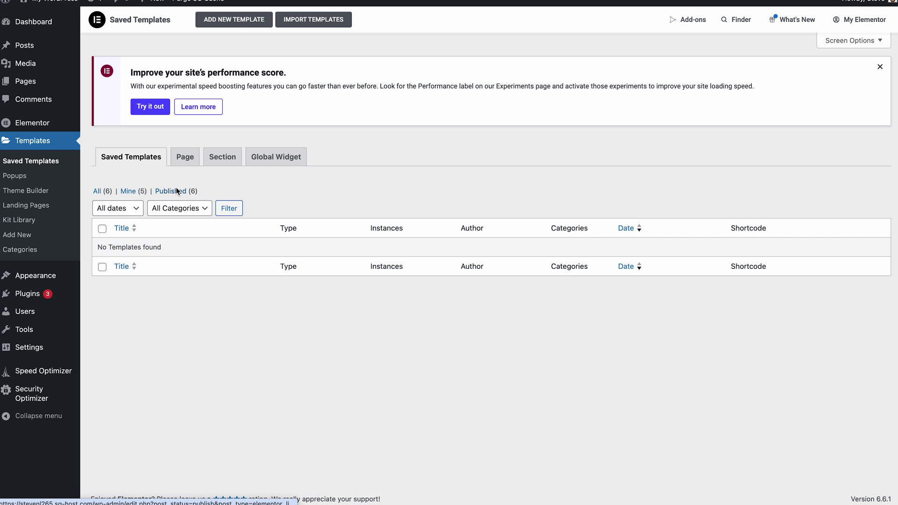
left_click(98, 190)
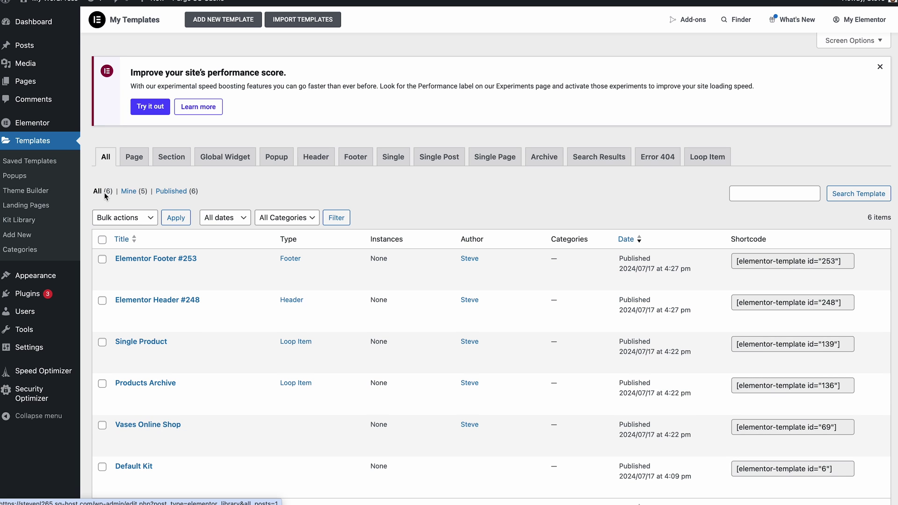
scroll(282, 356, "down", 1)
scroll(282, 358, "down", 1)
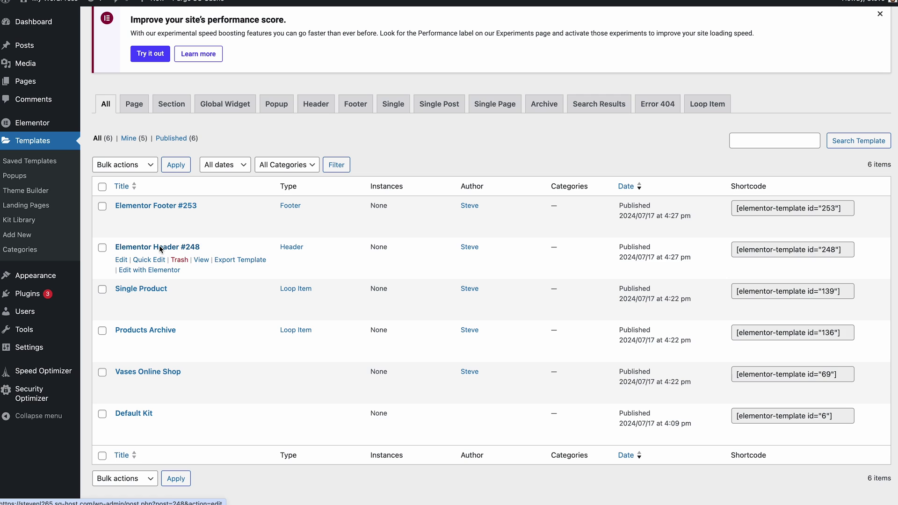
left_click(175, 139)
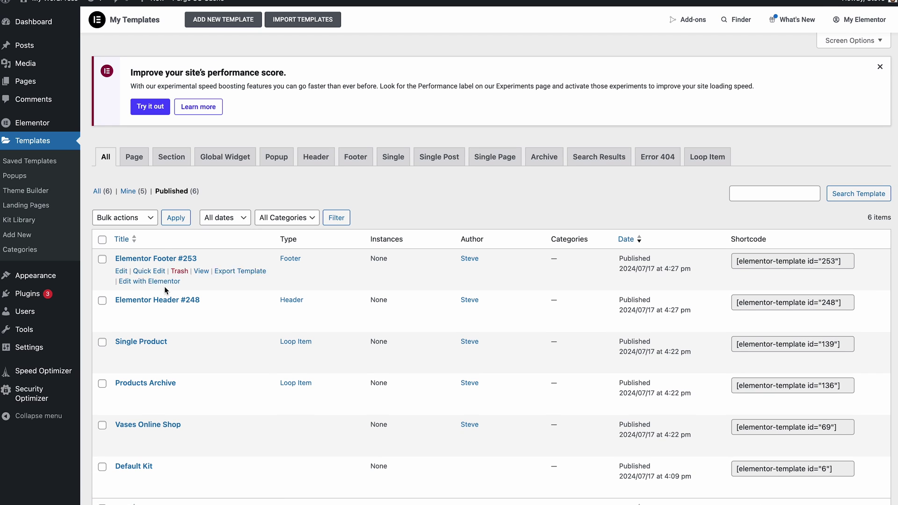
scroll(155, 356, "down", 1)
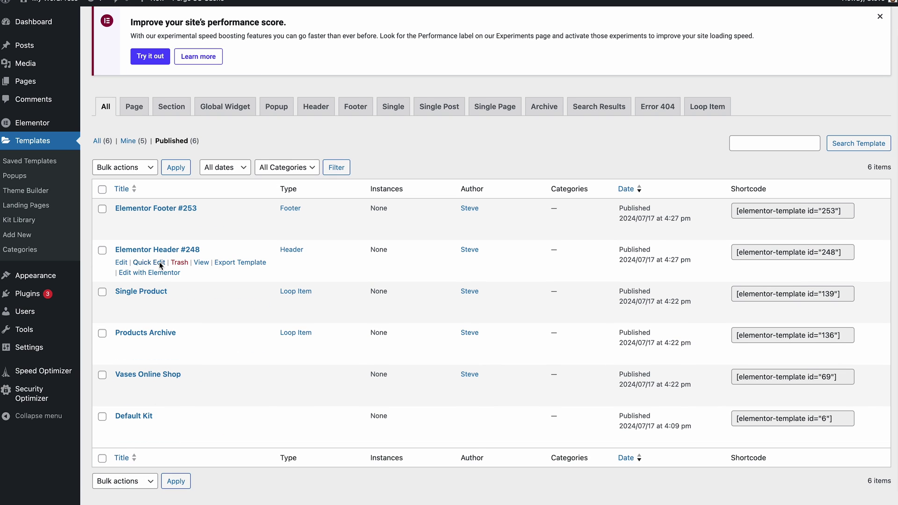
- Open Elementor Header #248's edit page and launch it with Edit with Elementor
left_click(158, 249)
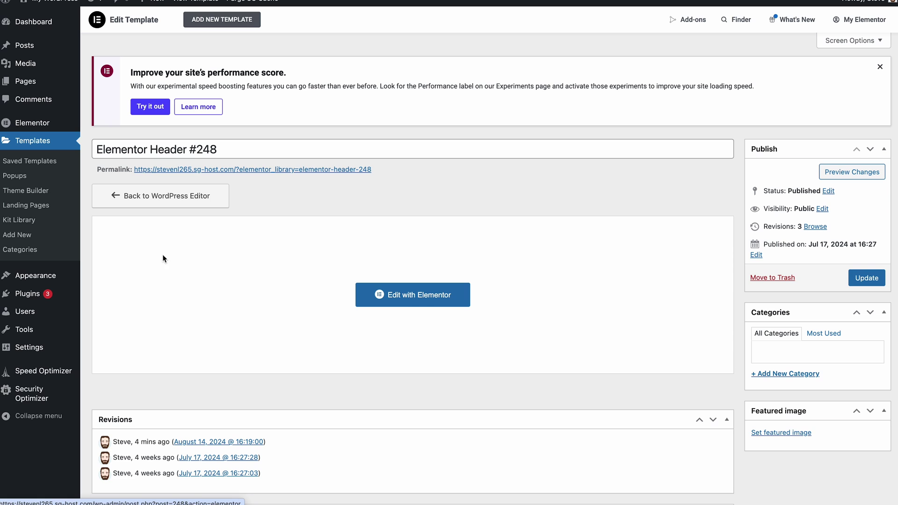
left_click(430, 301)
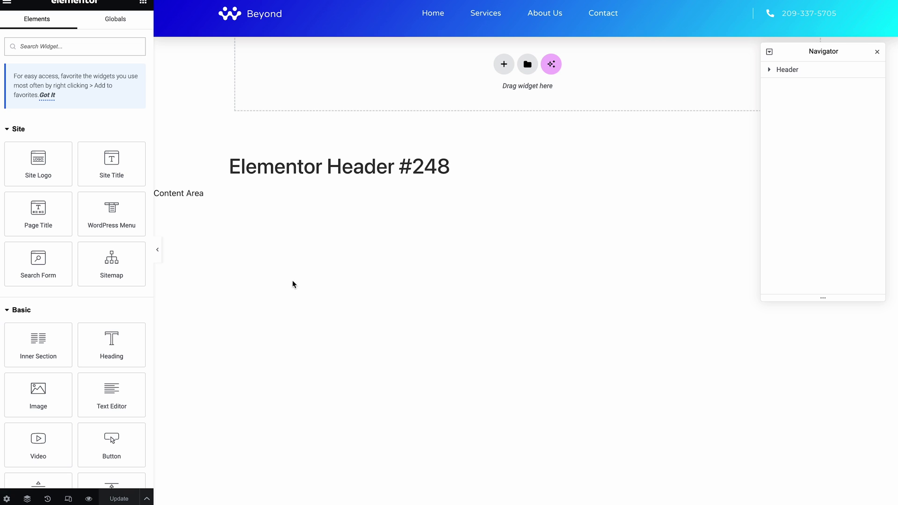
- Select the header's WordPress Menu, try another alignment, restore centred, and hit Update
left_click(505, 6)
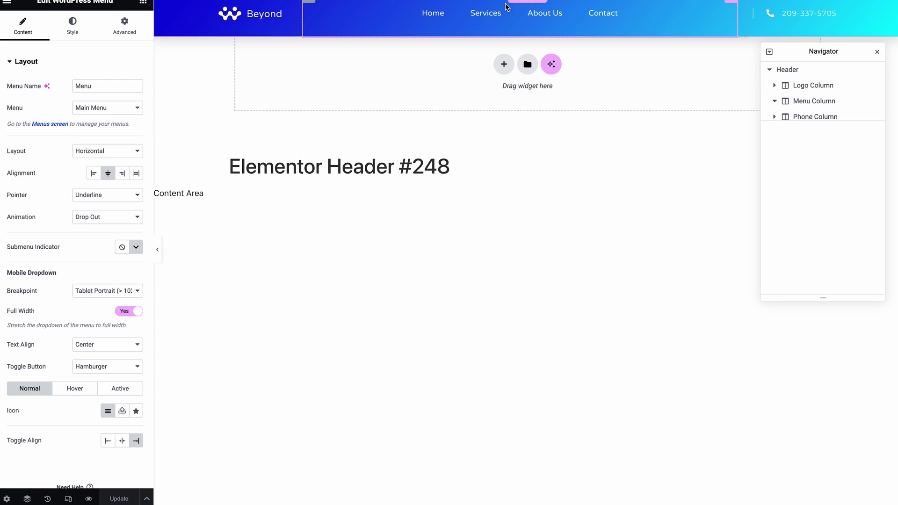
scroll(54, 160, "down", 1)
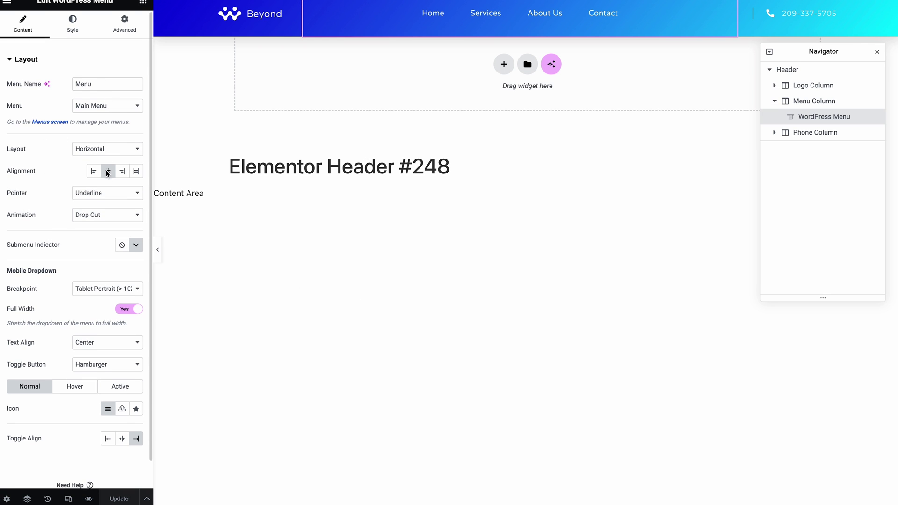
scroll(94, 247, "down", 1)
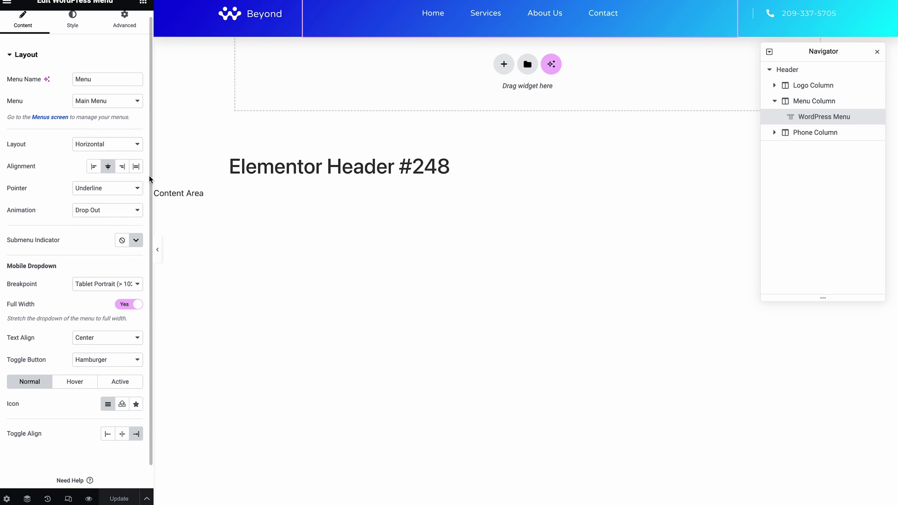
left_click(93, 167)
left_click(108, 166)
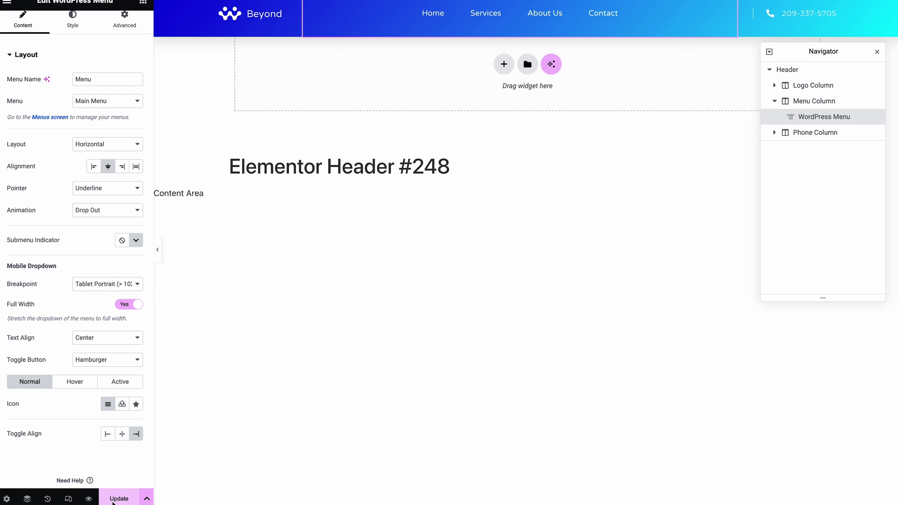
left_click(113, 501)
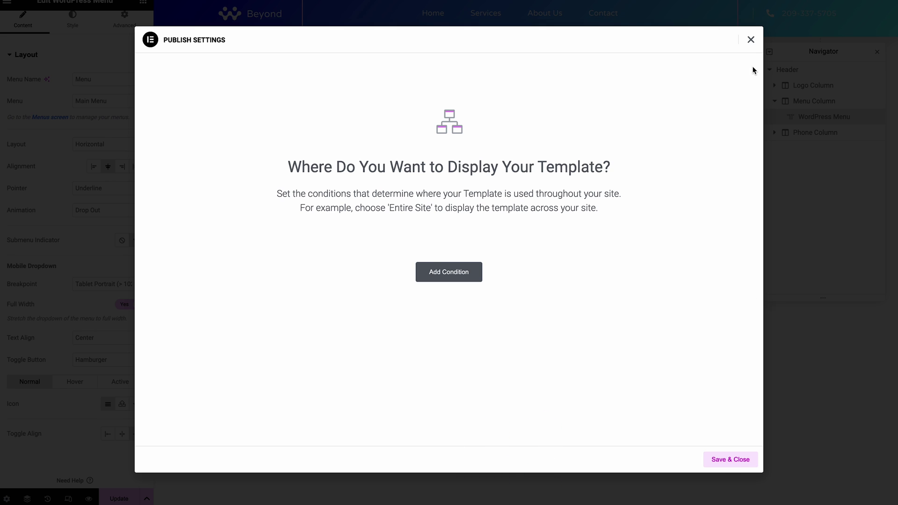
- Close Publish Settings with its X, leaving the header without any display condition
left_click(751, 41)
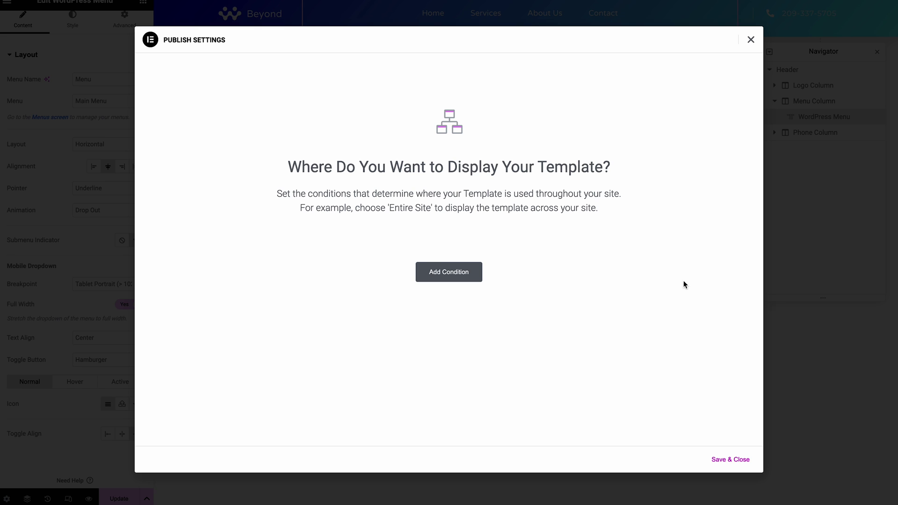
left_click(751, 40)
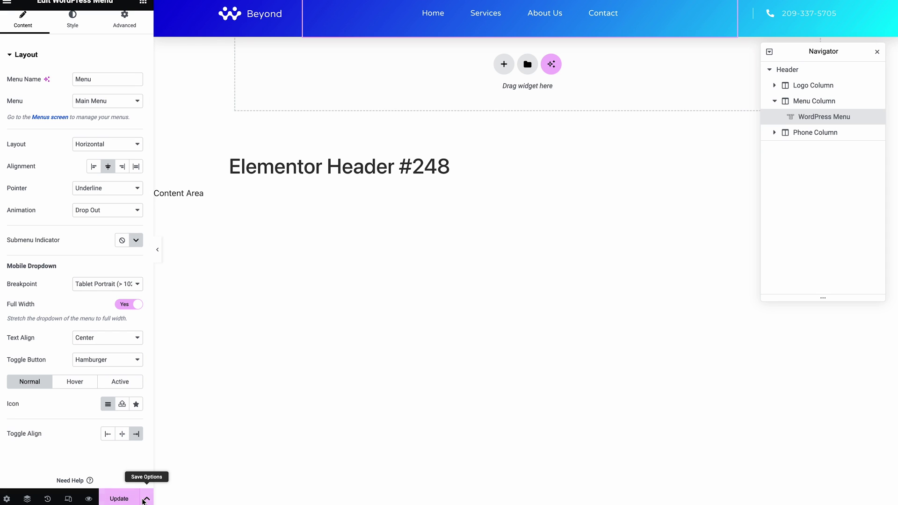
- Give the header an Include > Entire Site display condition under Save Options, then Save & Close
left_click(147, 500)
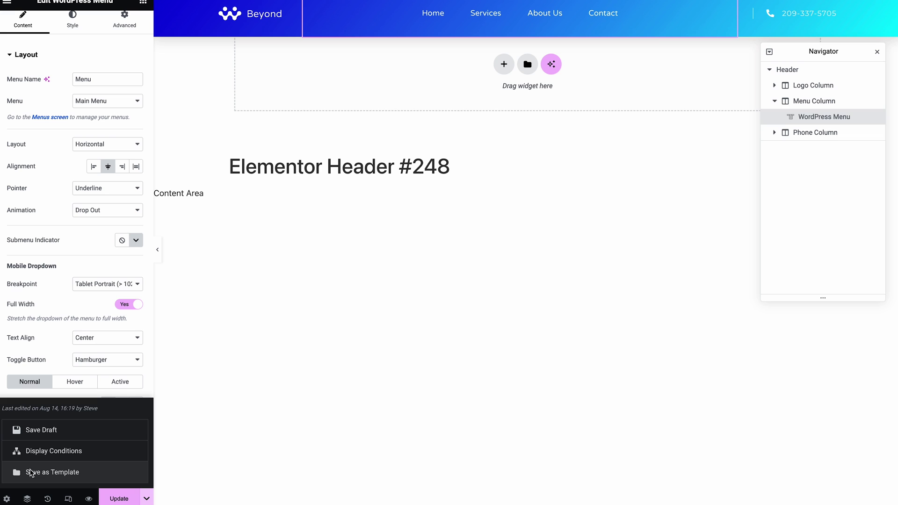
left_click(58, 450)
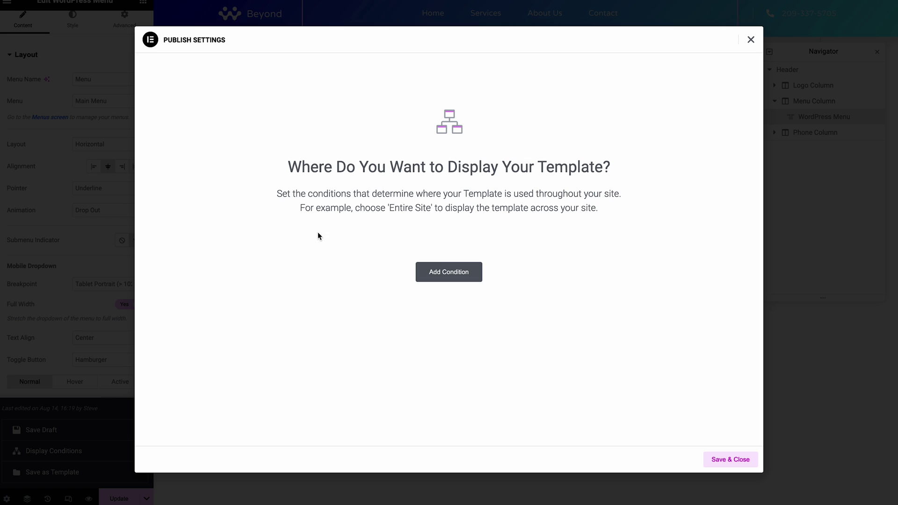
left_click(452, 273)
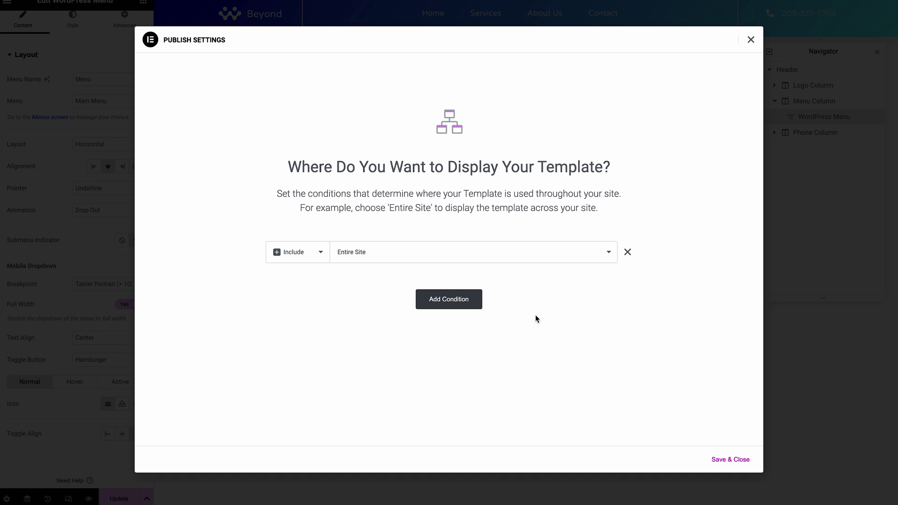
left_click(716, 460)
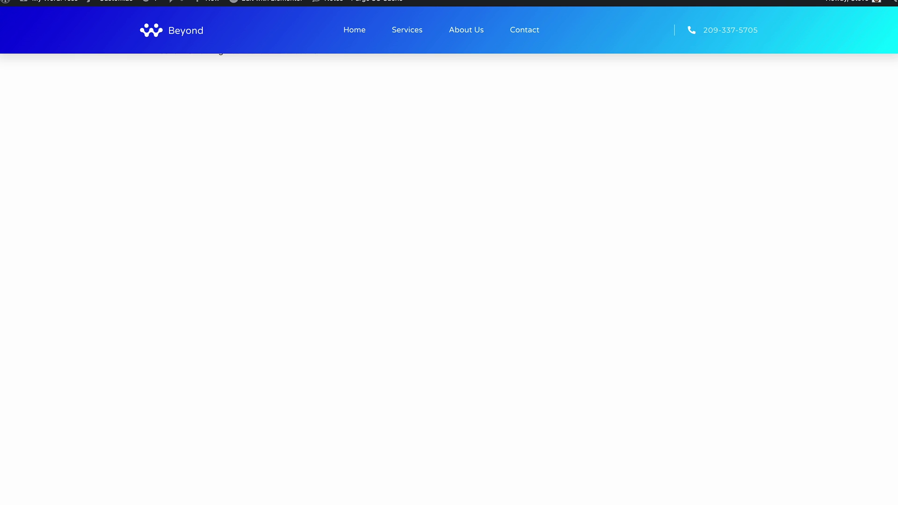
- Check the Beyond header on the live site, then switch back to the editor tab
mouse_move(178, 2)
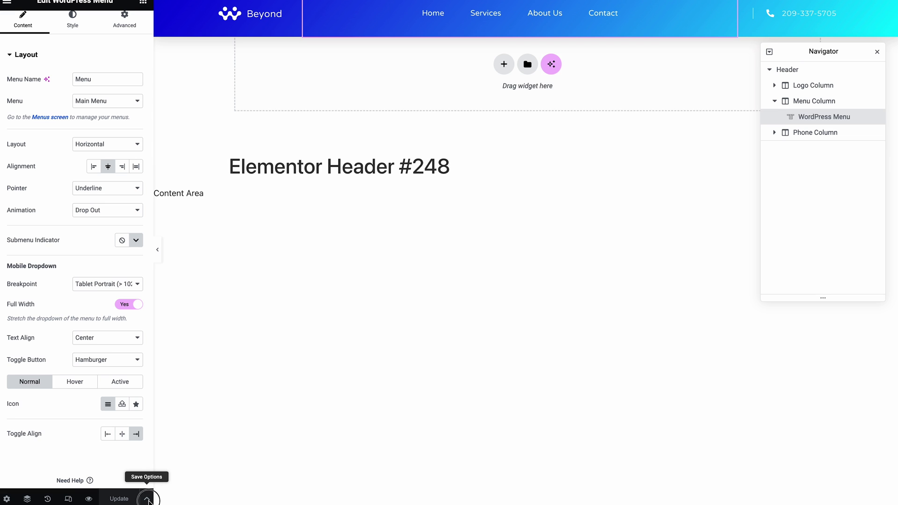
- Add a second display condition set to Exclude > Singular beside Include Entire Site
left_click(149, 500)
left_click(80, 450)
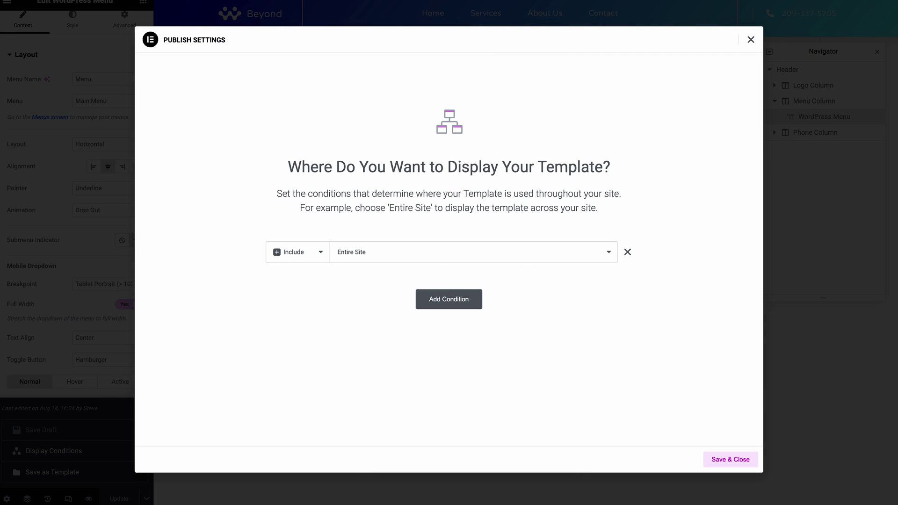
left_click(448, 303)
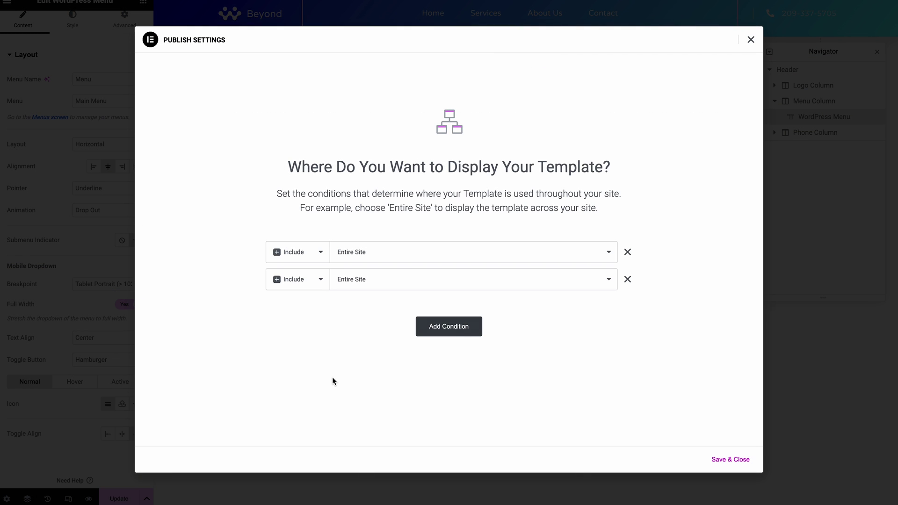
left_click(316, 279)
left_click(305, 292)
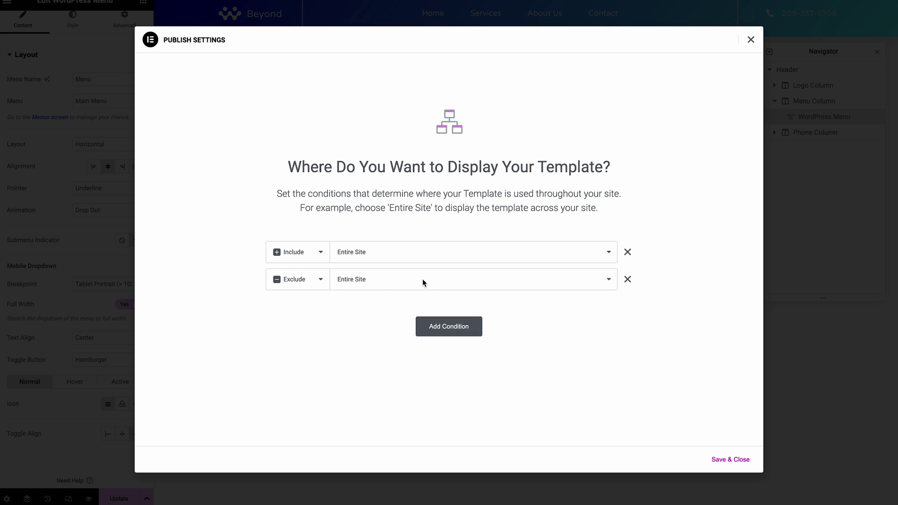
left_click(377, 280)
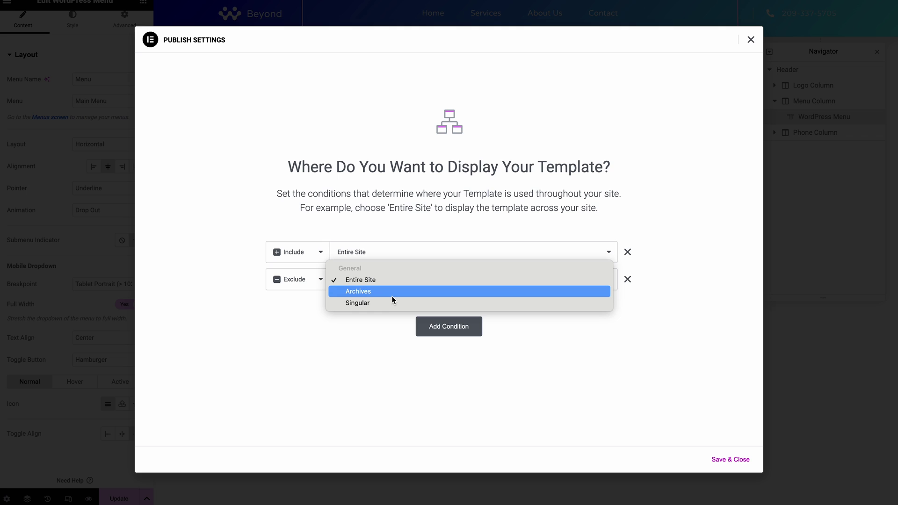
left_click(366, 303)
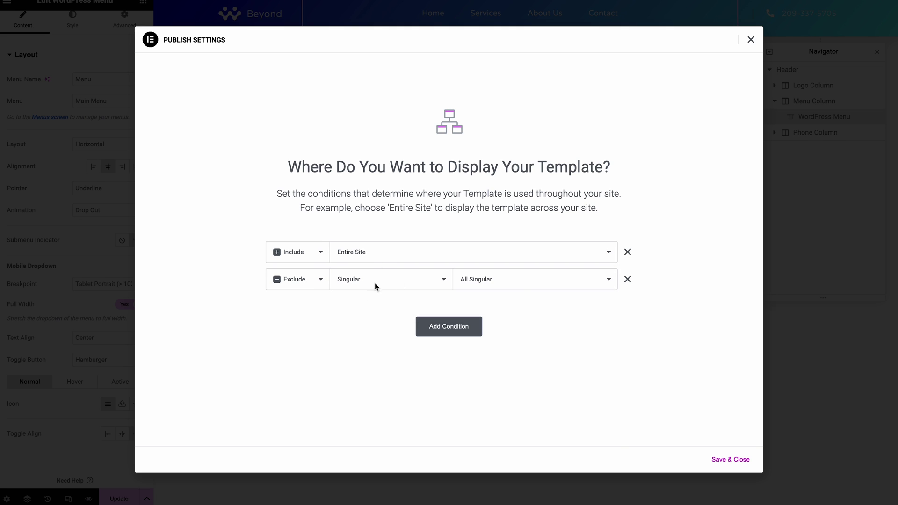
- Narrow the exclusion to Singular Pages and search pages for 'la' to find Landing Page
left_click(518, 281)
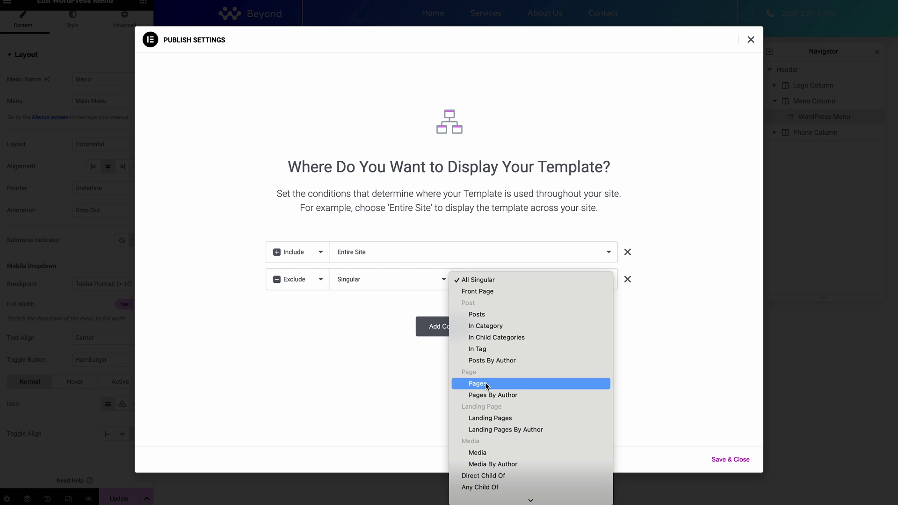
scroll(487, 383, "down", 1)
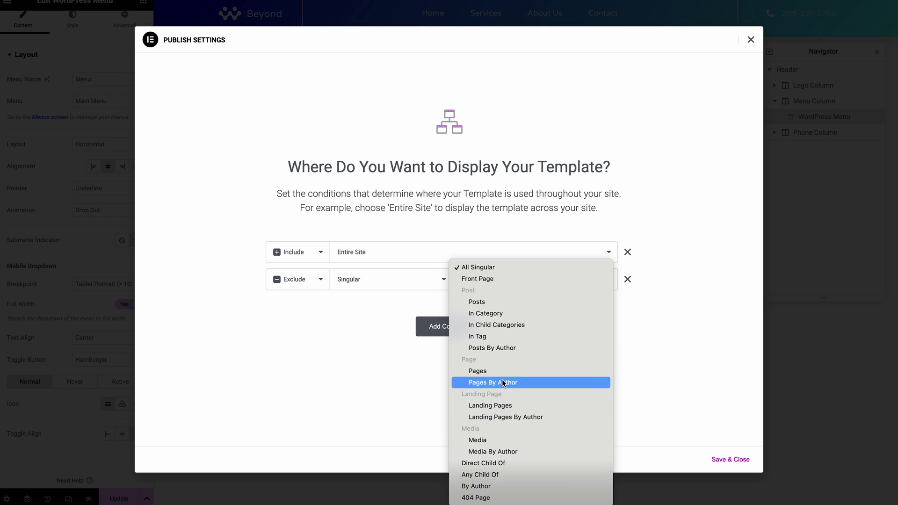
left_click(486, 371)
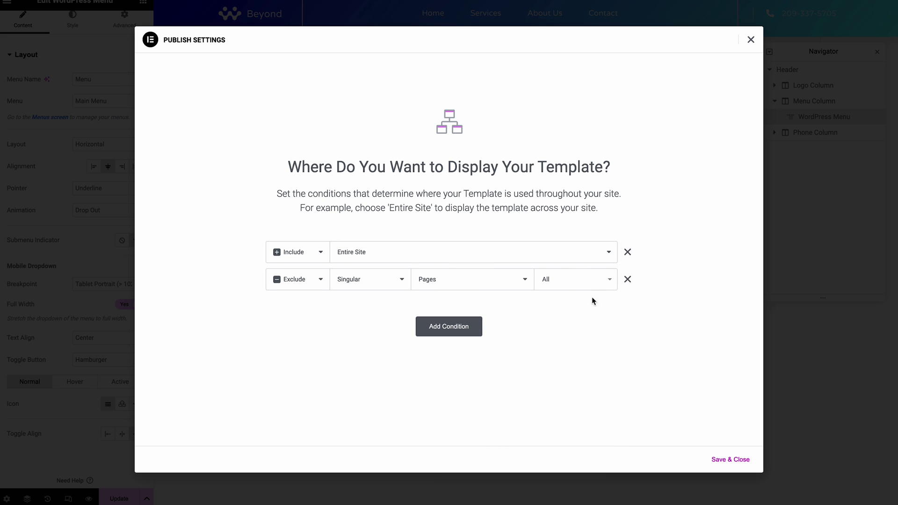
left_click(594, 281)
type("la")
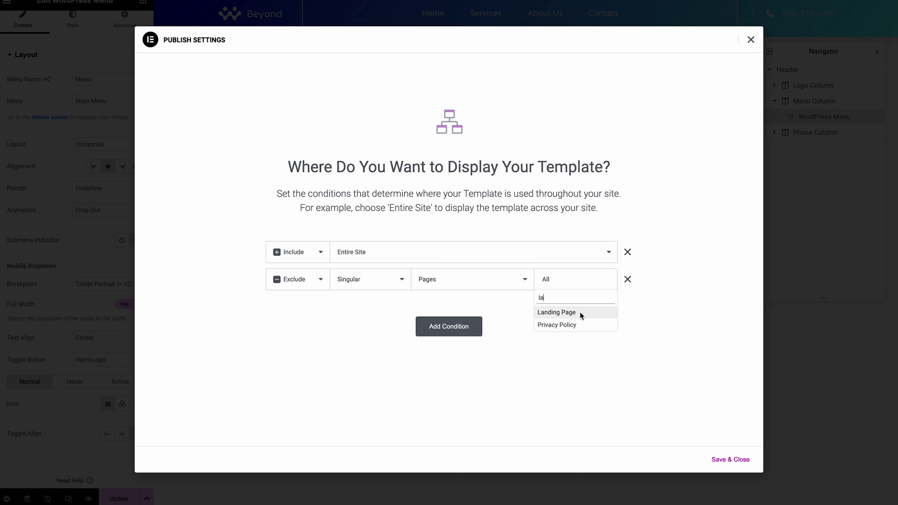
- Leave the page choice at All, then delete the Exclude / Singular / Pages row
left_click(502, 335)
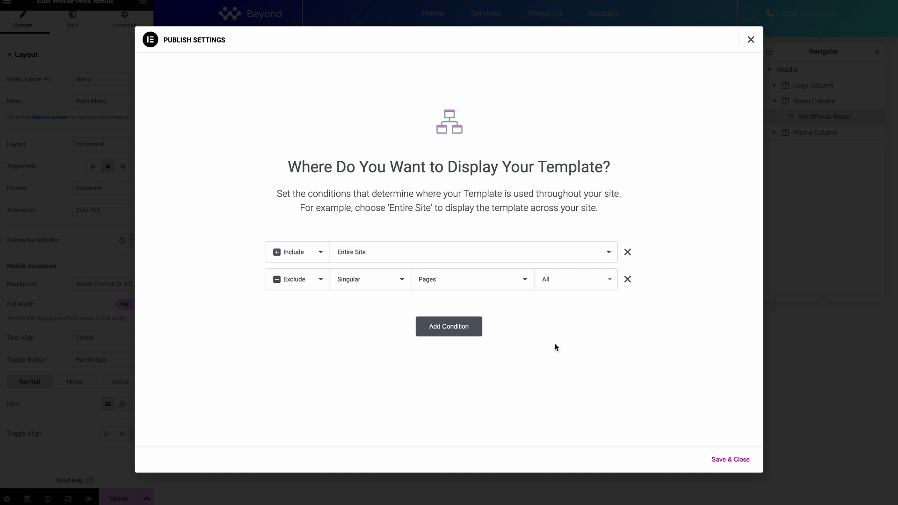
left_click(627, 280)
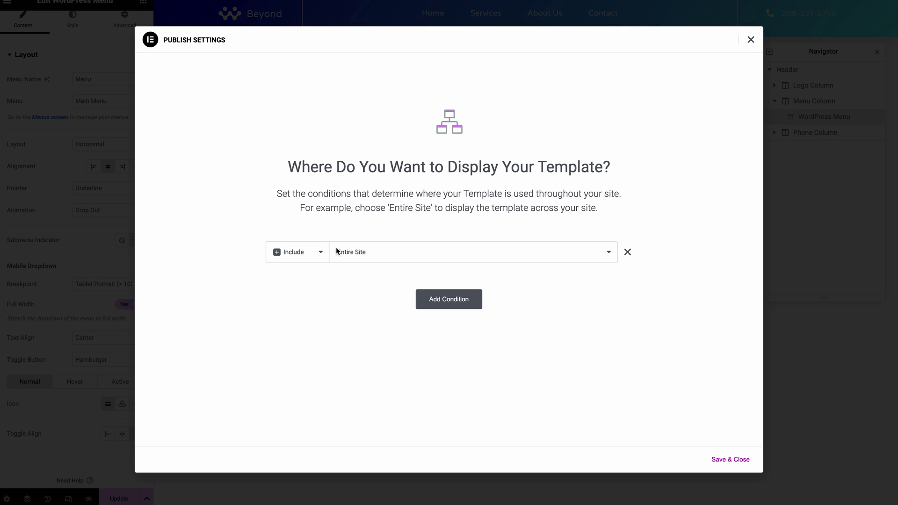
- Add three extra condition rows, delete them to keep only Entire Site, and close the conditions window
left_click(452, 302)
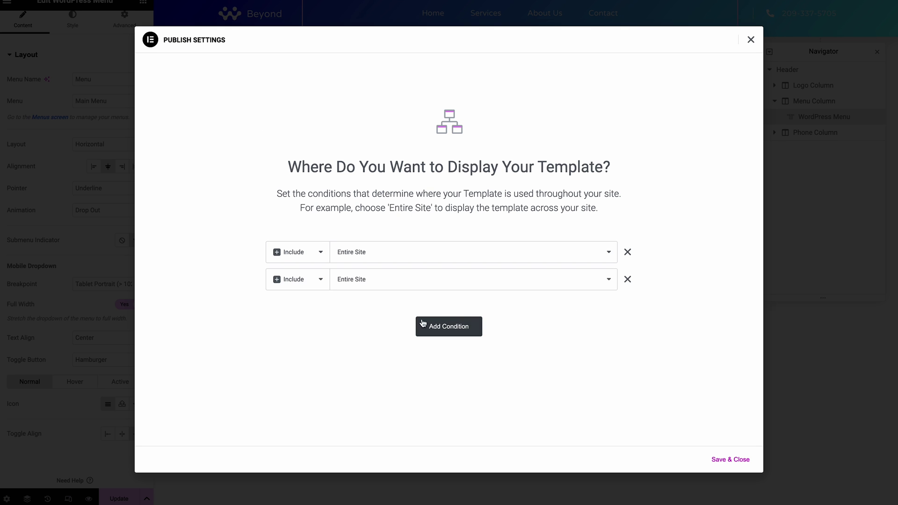
left_click(466, 333)
left_click(449, 353)
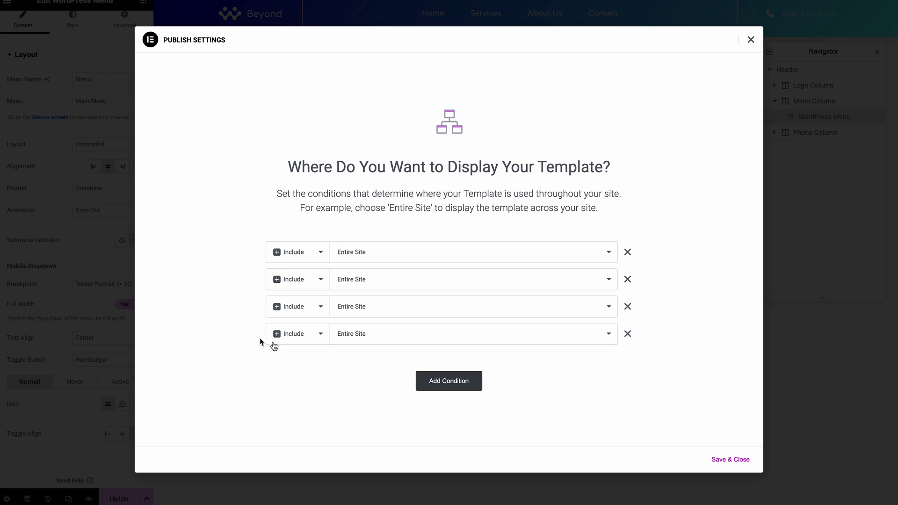
left_click(290, 280)
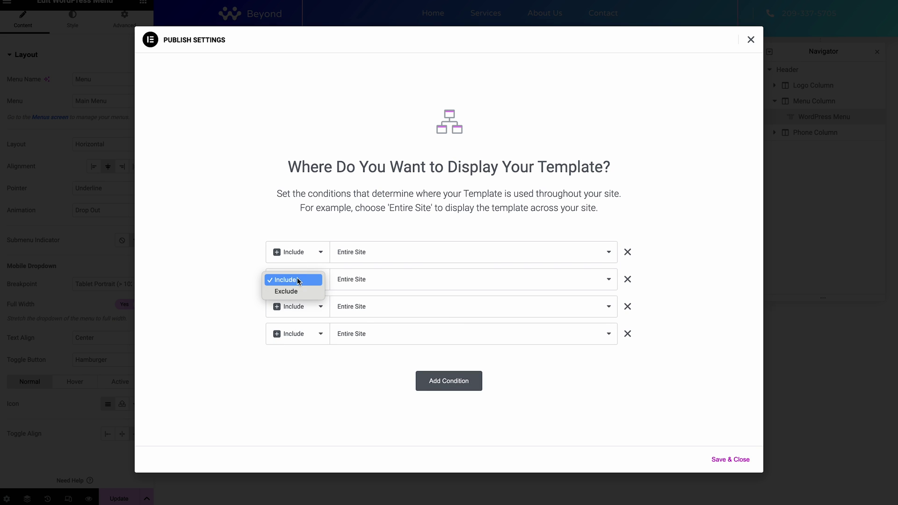
left_click(310, 435)
left_click(627, 333)
left_click(628, 307)
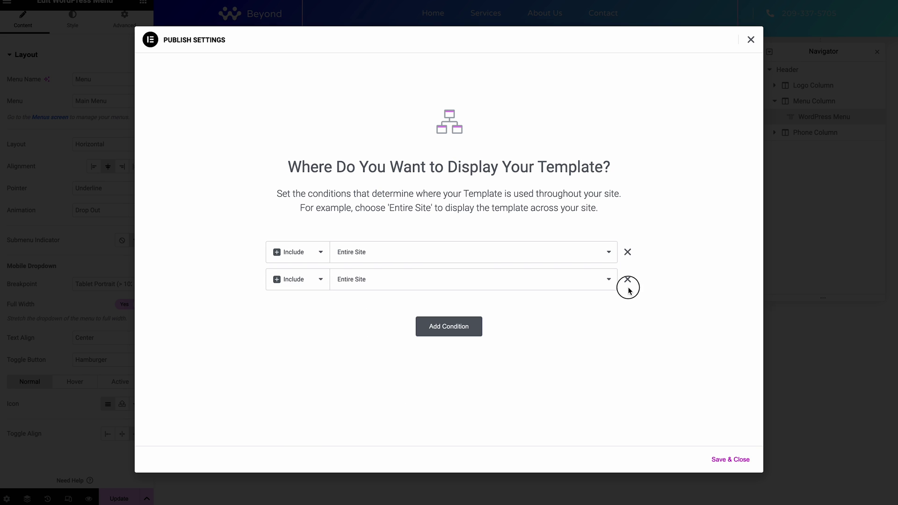
left_click(627, 286)
left_click(751, 39)
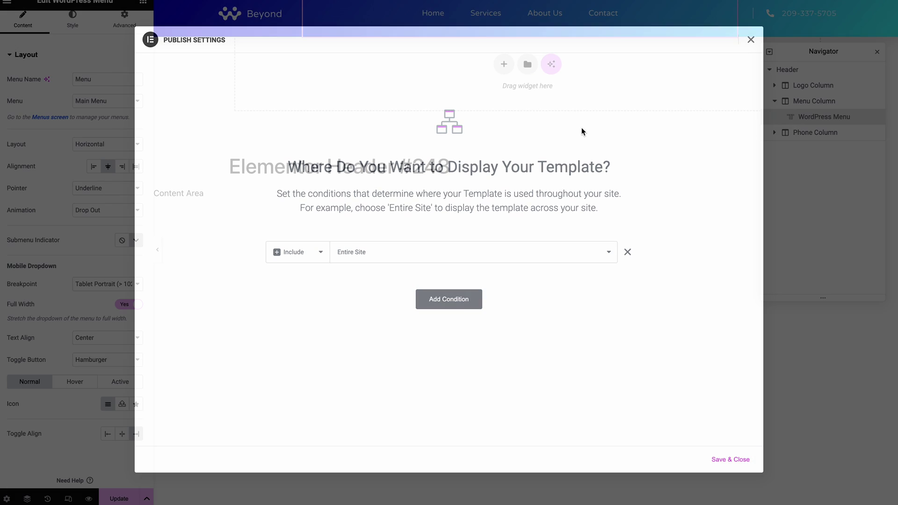
- Exit the Elementor editor to the Edit Template screen for Elementor Header #248
left_click(7, 6)
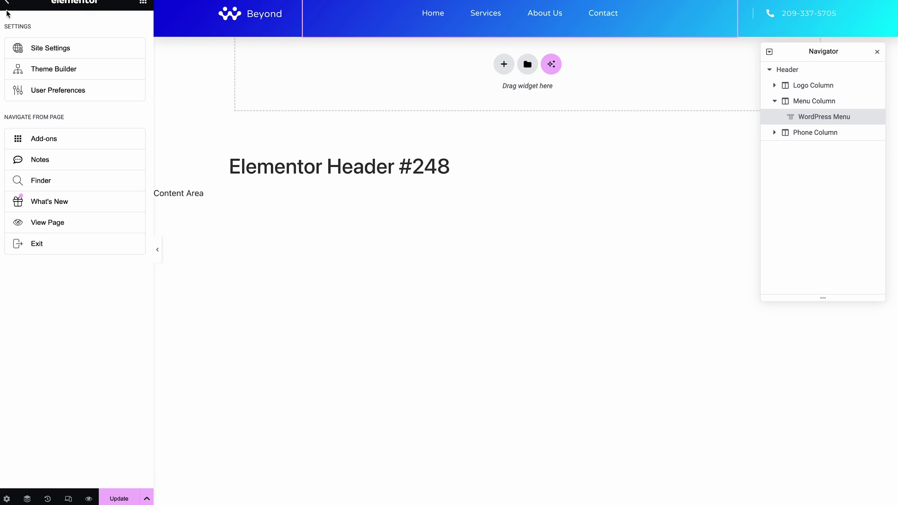
left_click(24, 249)
left_click(43, 251)
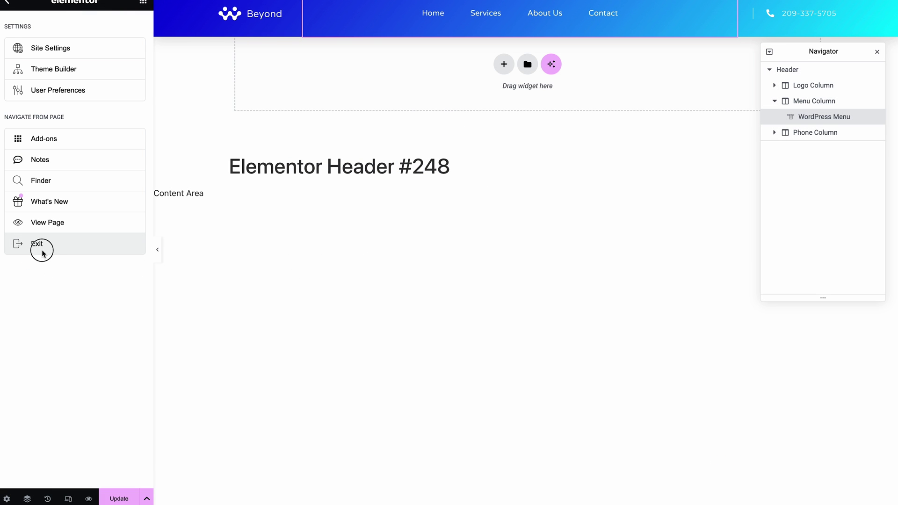
left_click(479, 156)
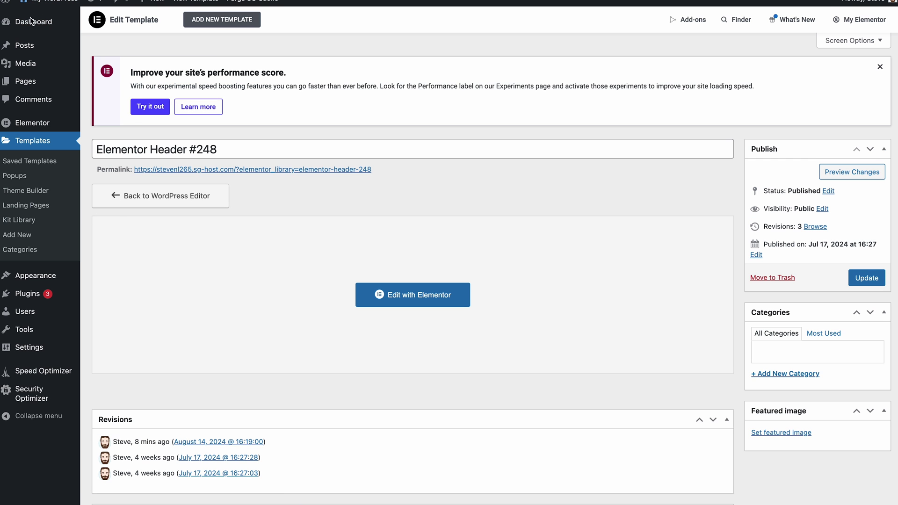
- From the Published (6) saved templates list, open Elementor Footer #253 for editing
left_click(30, 161)
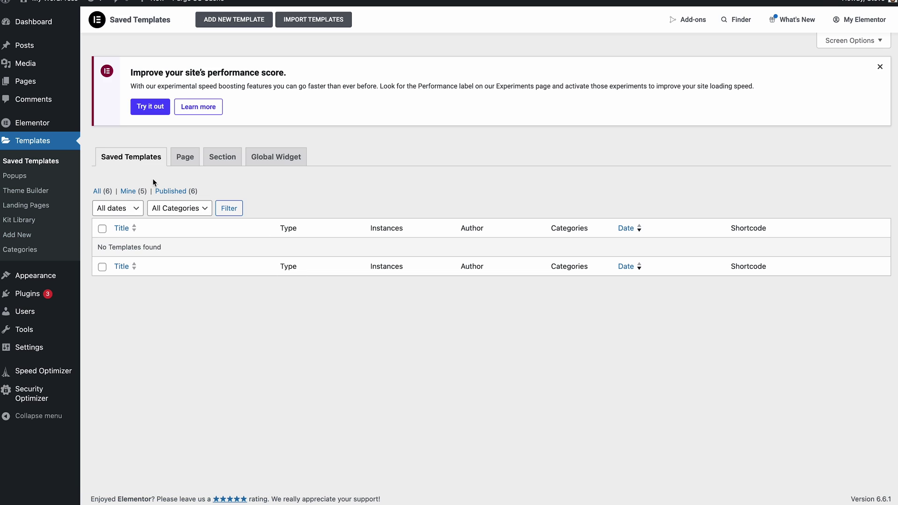
left_click(174, 191)
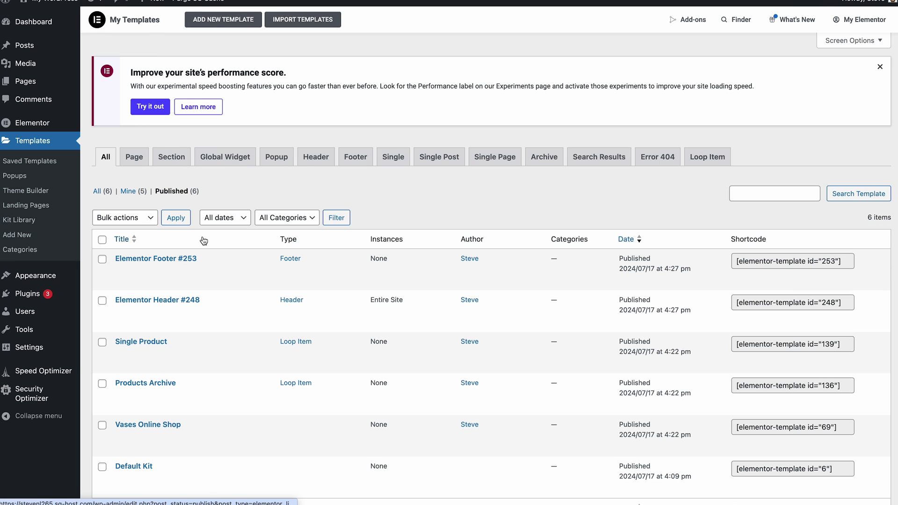
scroll(144, 349, "down", 3)
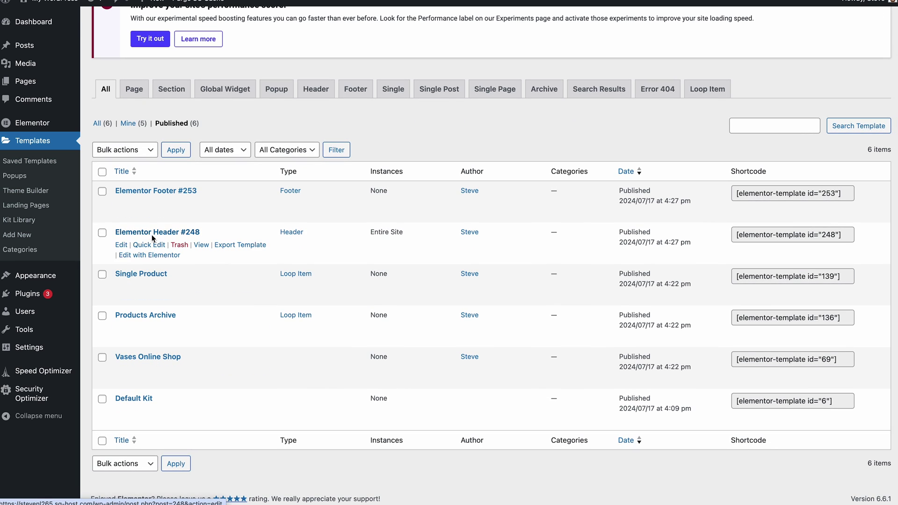
left_click(153, 191)
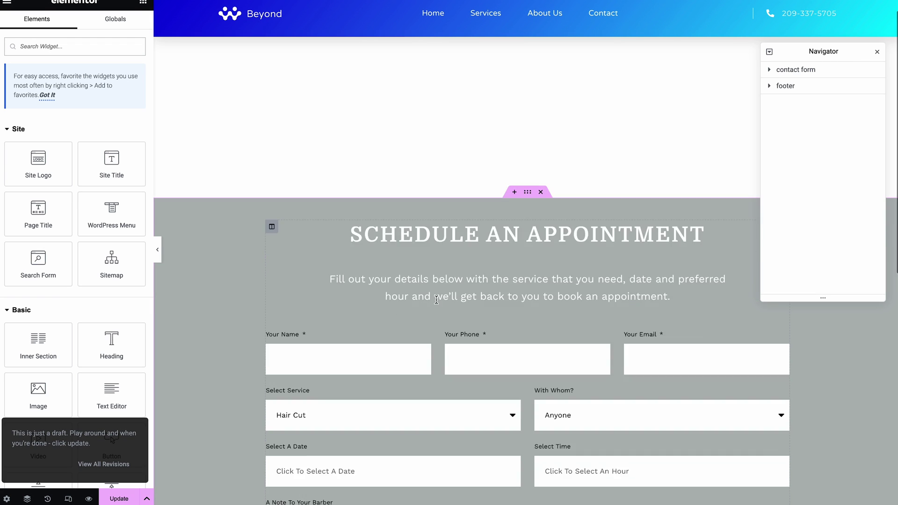
- Change the footer's display condition from Exclude to Include Entire Site and save
scroll(435, 299, "up", 7)
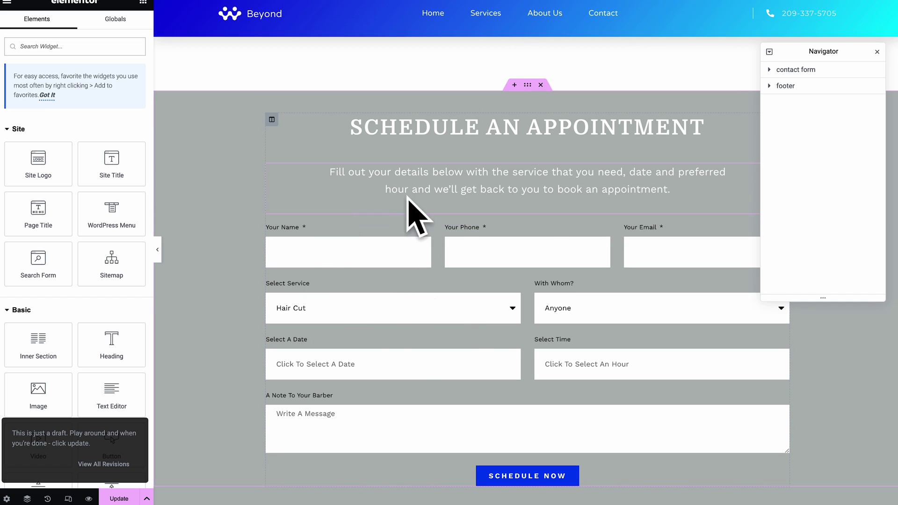
scroll(377, 356, "down", 5)
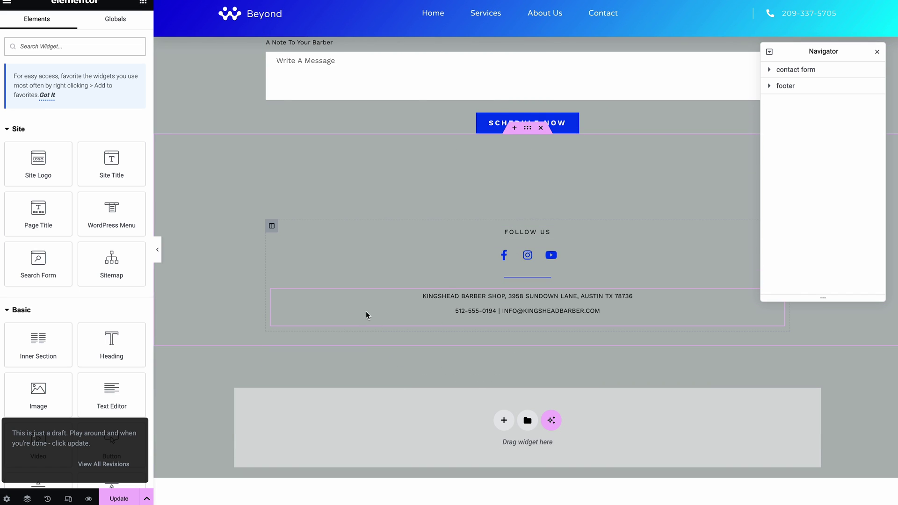
scroll(366, 310, "up", 3)
scroll(373, 306, "up", 7)
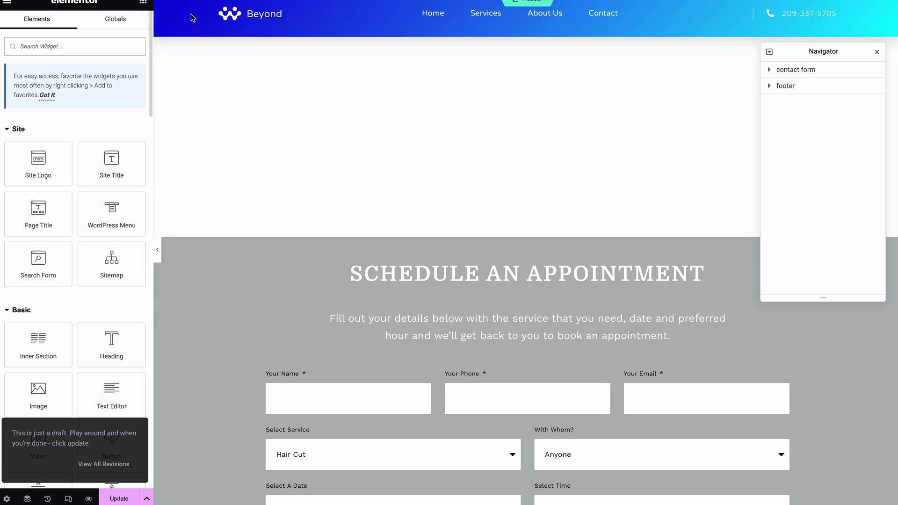
left_click(146, 498)
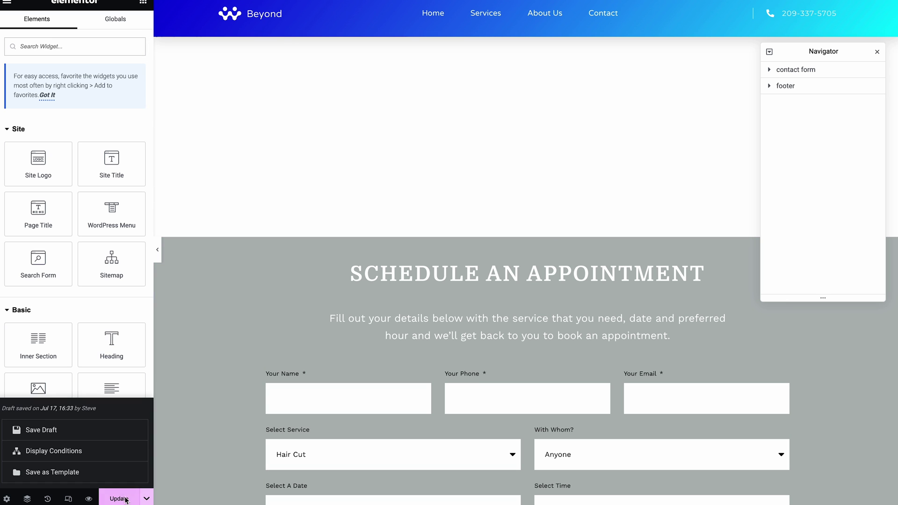
left_click(64, 454)
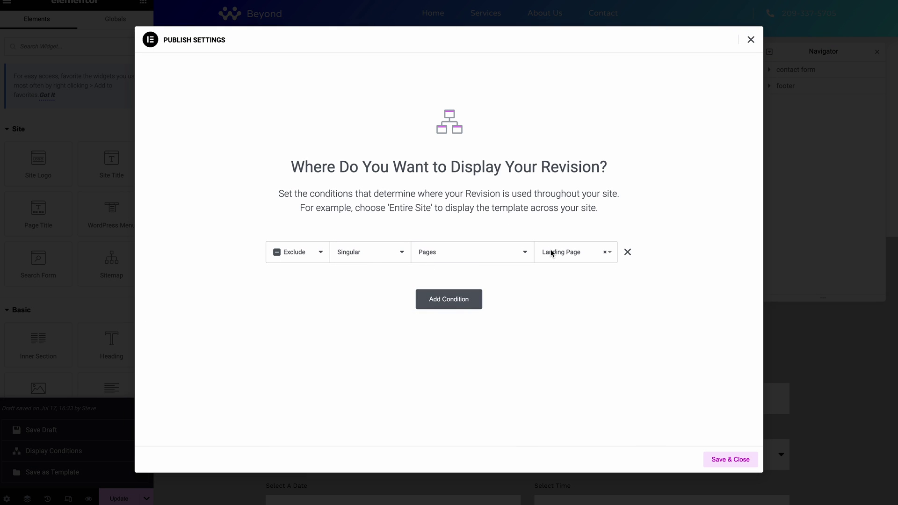
left_click(326, 255)
left_click(283, 239)
left_click(370, 255)
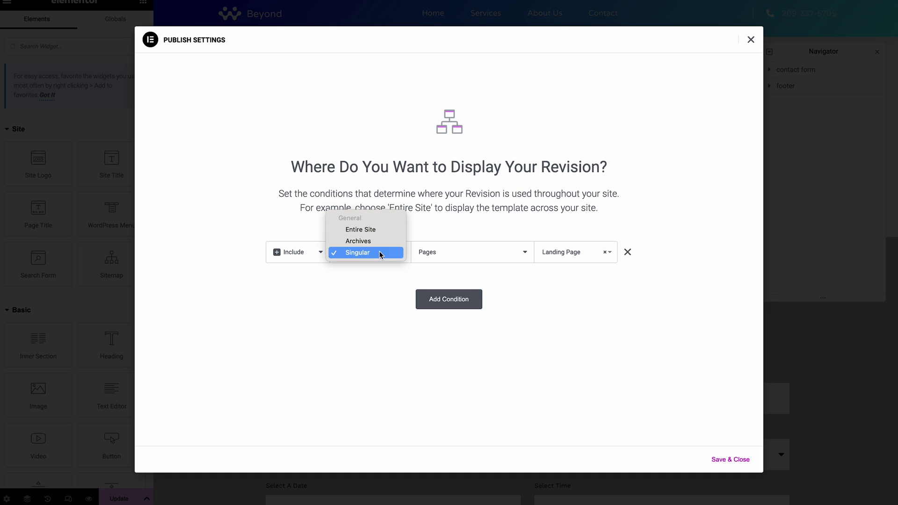
left_click(373, 230)
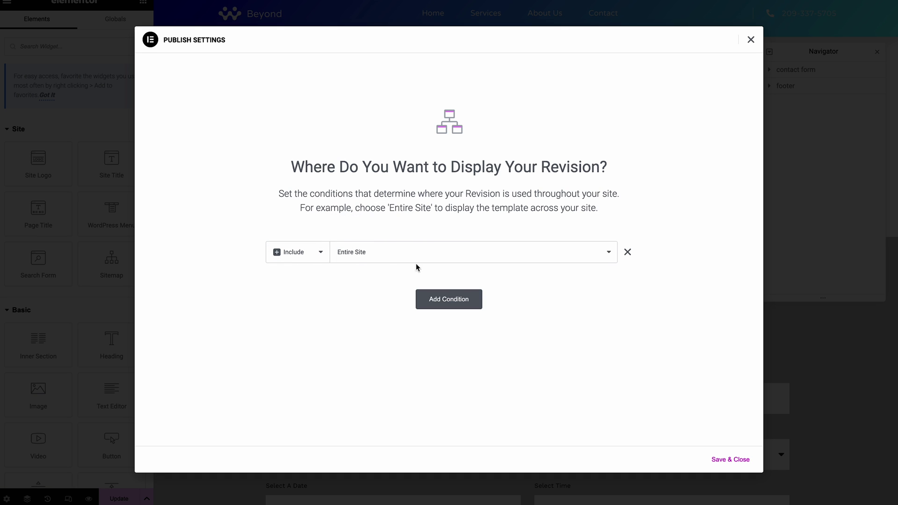
left_click(746, 471)
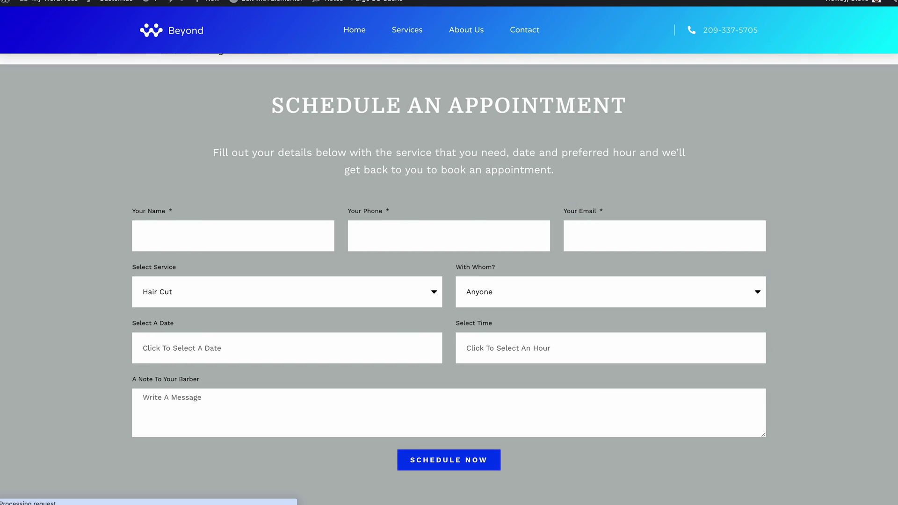
scroll(277, 216, "up", 2)
scroll(287, 233, "down", 2)
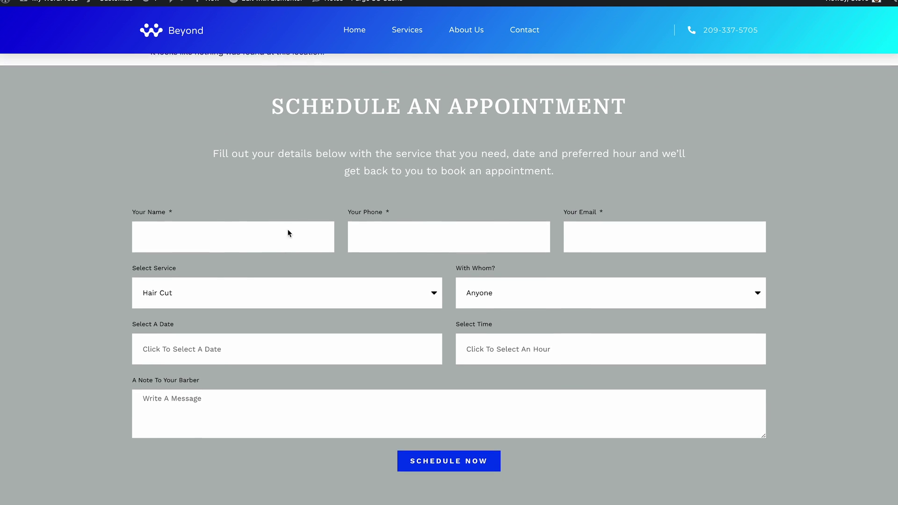
scroll(239, 58, "up", 1)
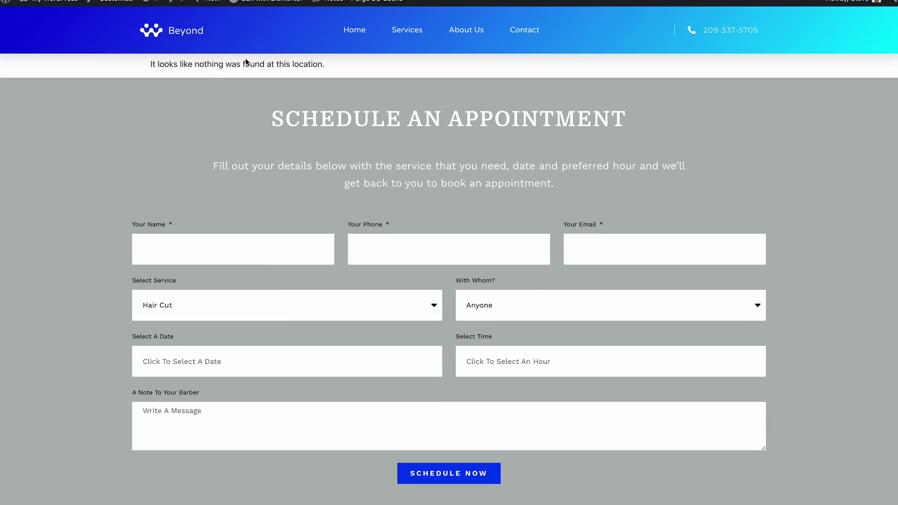
scroll(246, 70, "down", 1)
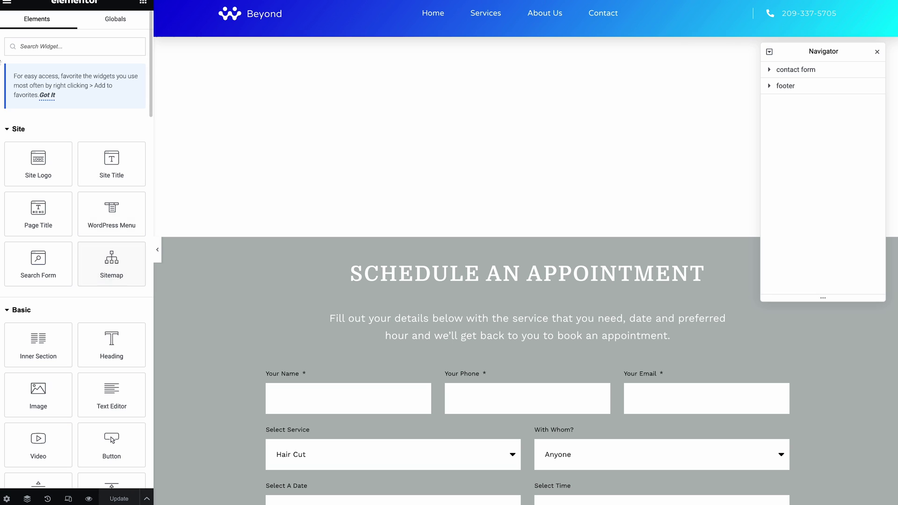
- Exit the footer editor and list Published (6) saved templates, showing header and footer on Entire Site
left_click(7, 4)
left_click(52, 243)
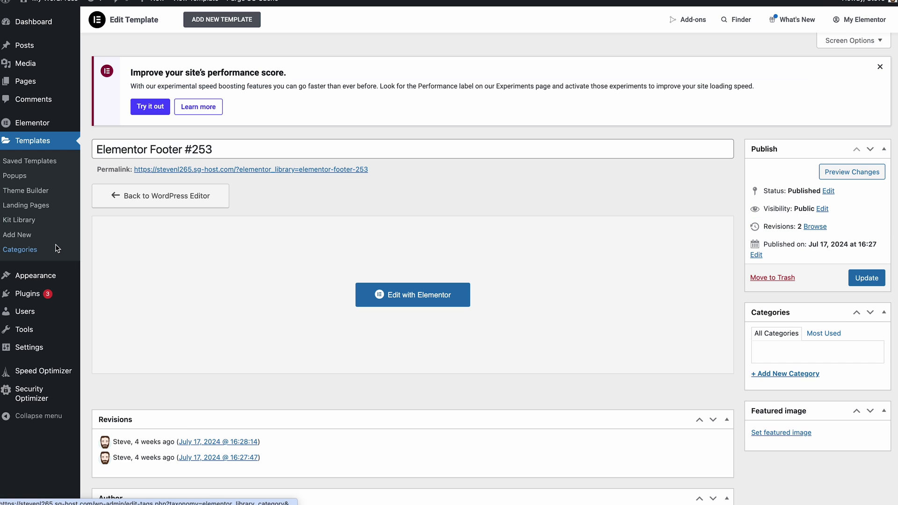
left_click(44, 162)
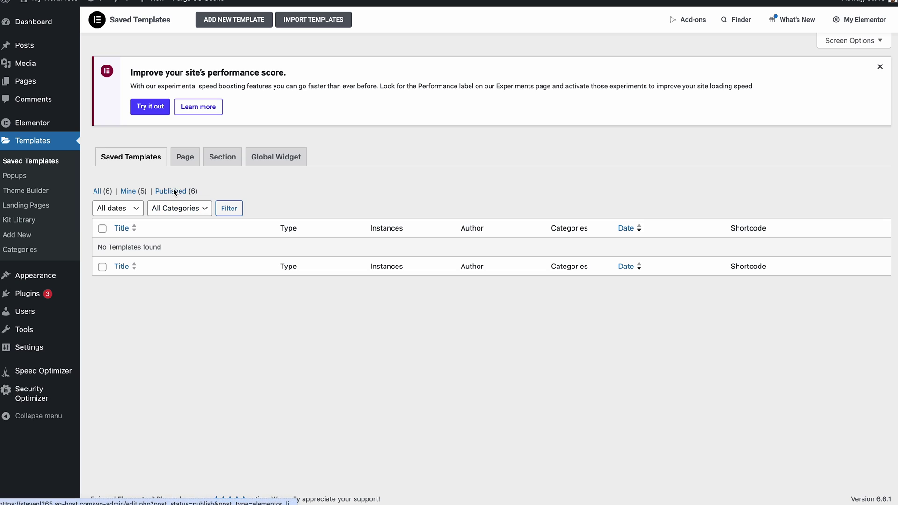
left_click(185, 157)
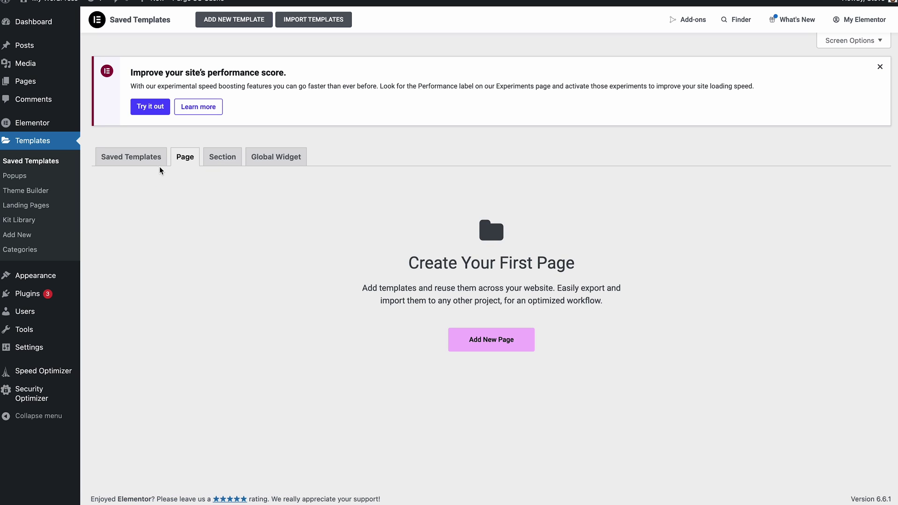
left_click(144, 155)
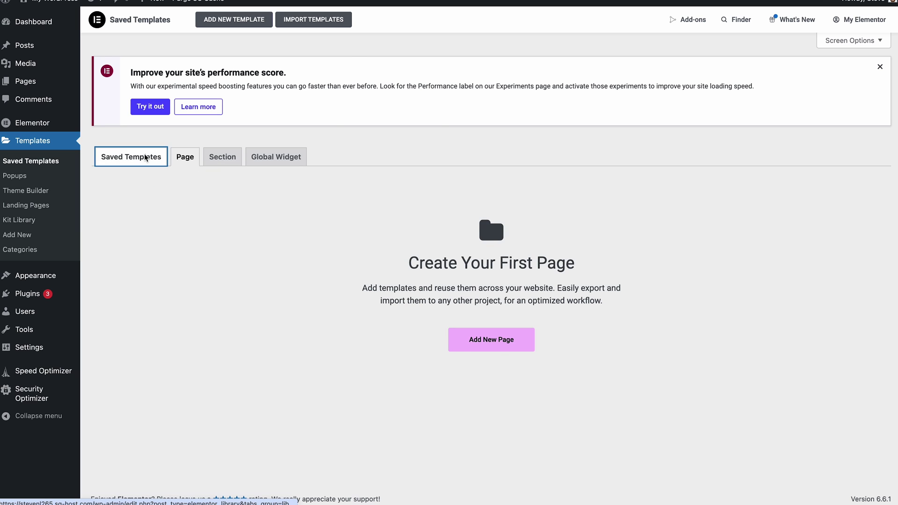
left_click(189, 194)
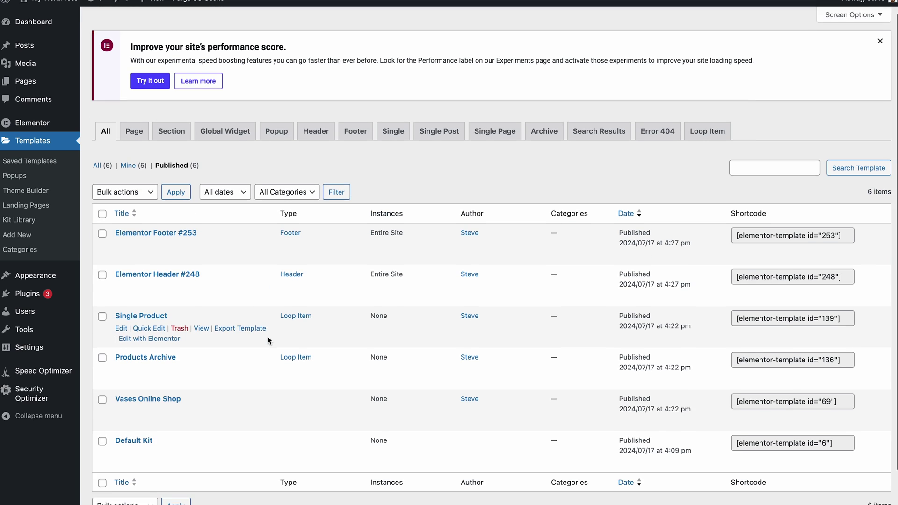
scroll(267, 336, "down", 2)
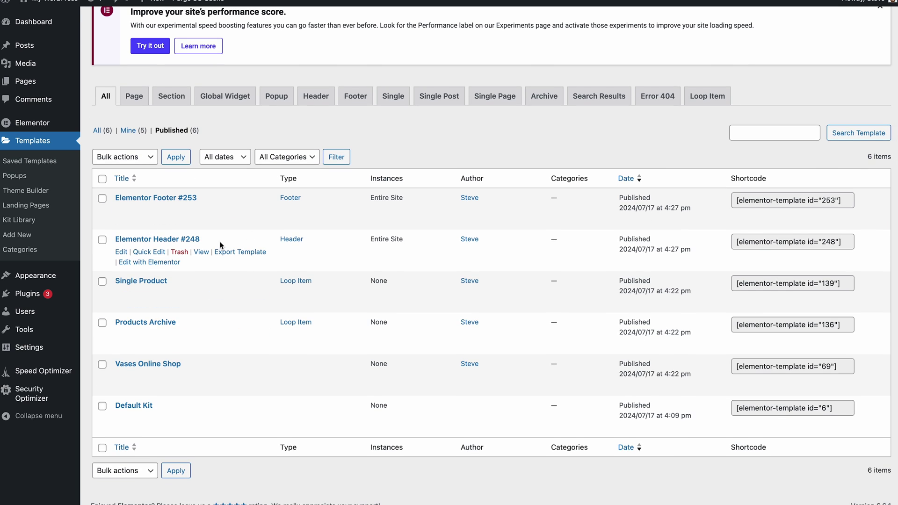